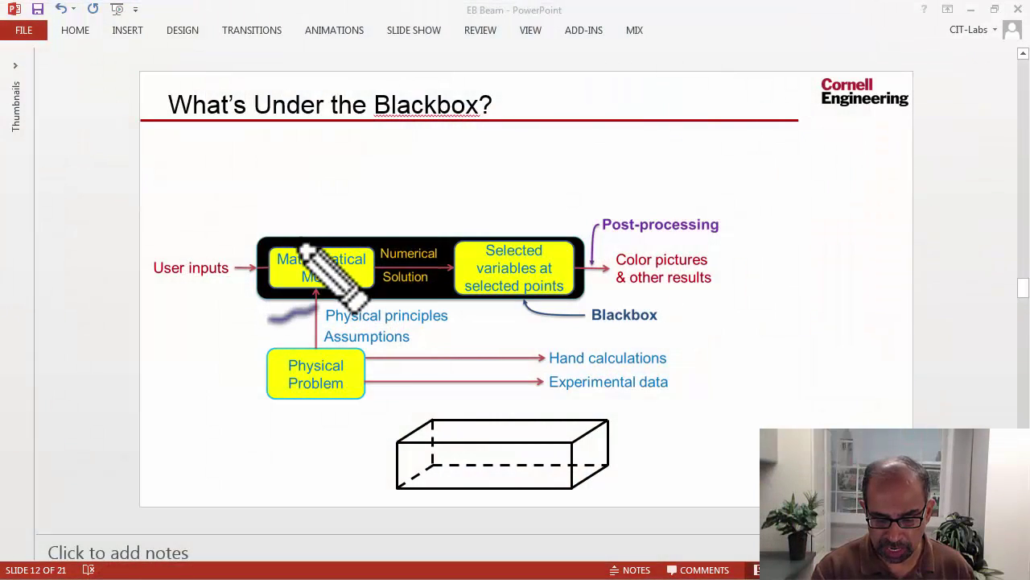
Ink ticks on Mathematical Model, Numerical Solution and Selected variables, undoing a stray stroke, plus a Post-processing arrow.
left_click_drag(291, 230, 314, 214)
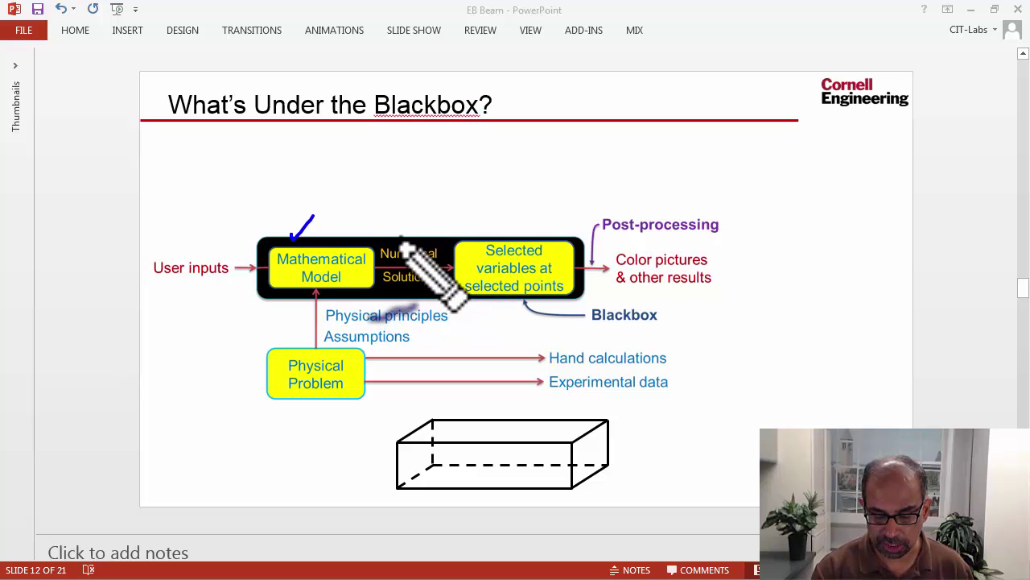
left_click_drag(394, 234, 414, 226)
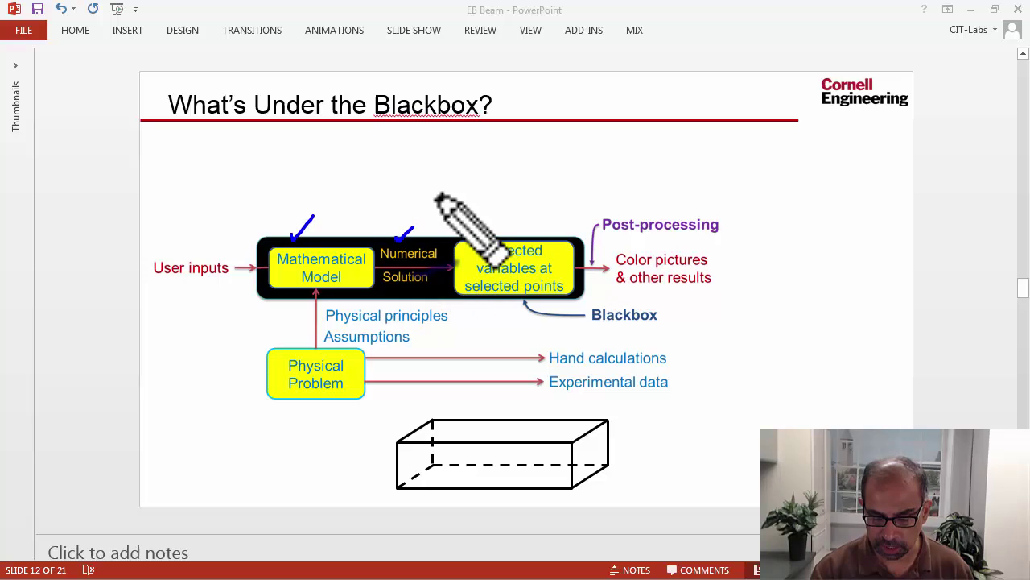
left_click_drag(474, 308, 523, 299)
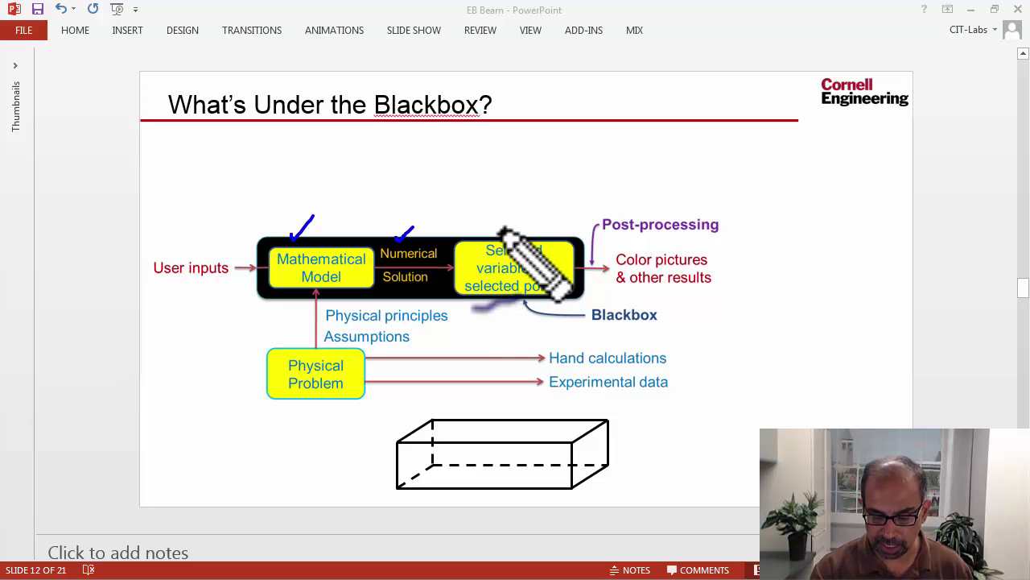
key("ctrl+z")
left_click_drag(499, 229, 531, 211)
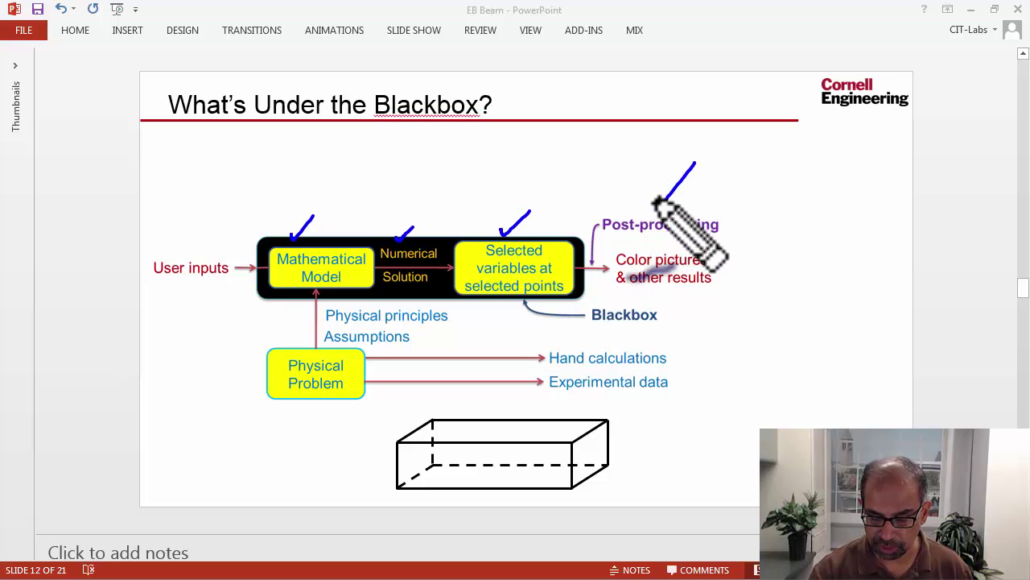
left_click_drag(657, 195, 696, 163)
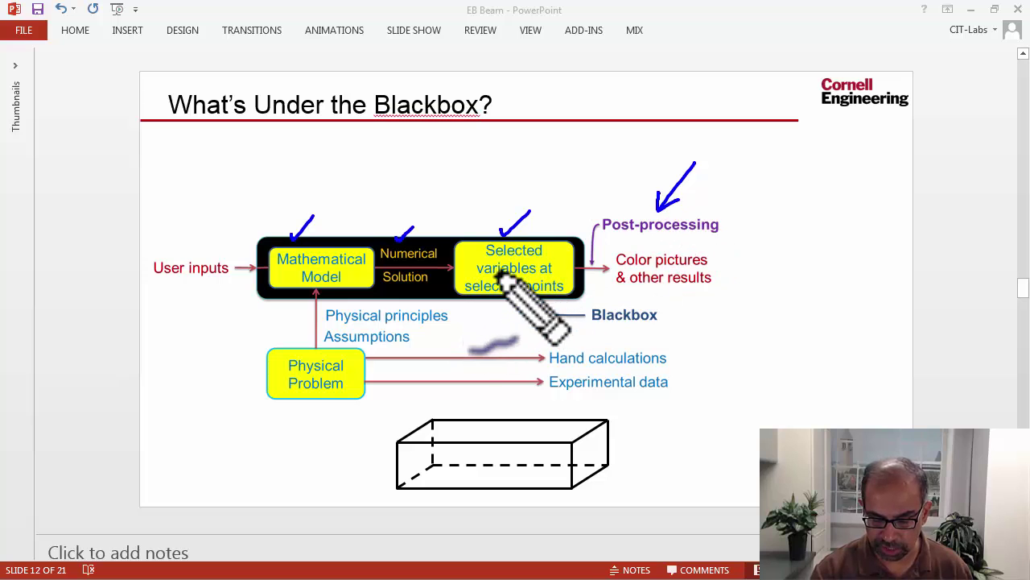
left_click_drag(525, 301, 539, 276)
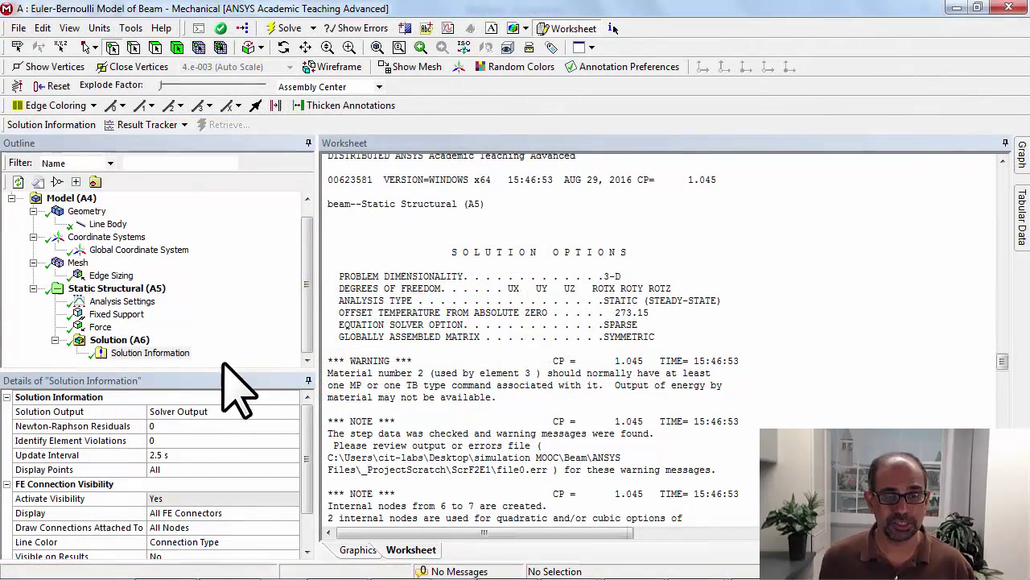
Select Solution (A6) in the Outline so the solved beam replaces the worksheet.
left_click(121, 340)
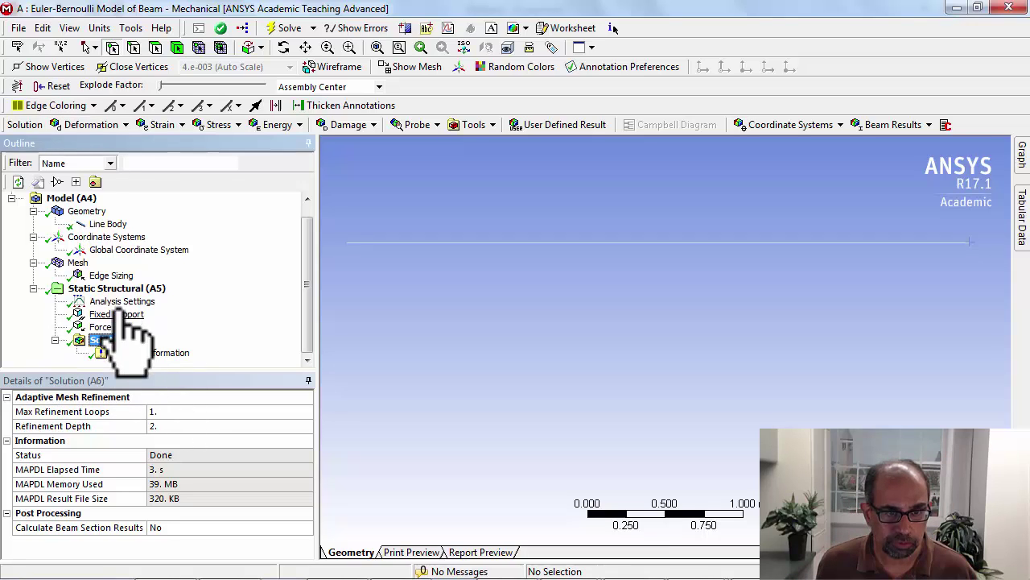
Insert a Total Deformation result under Solution and run Evaluate All Results.
left_click(112, 125)
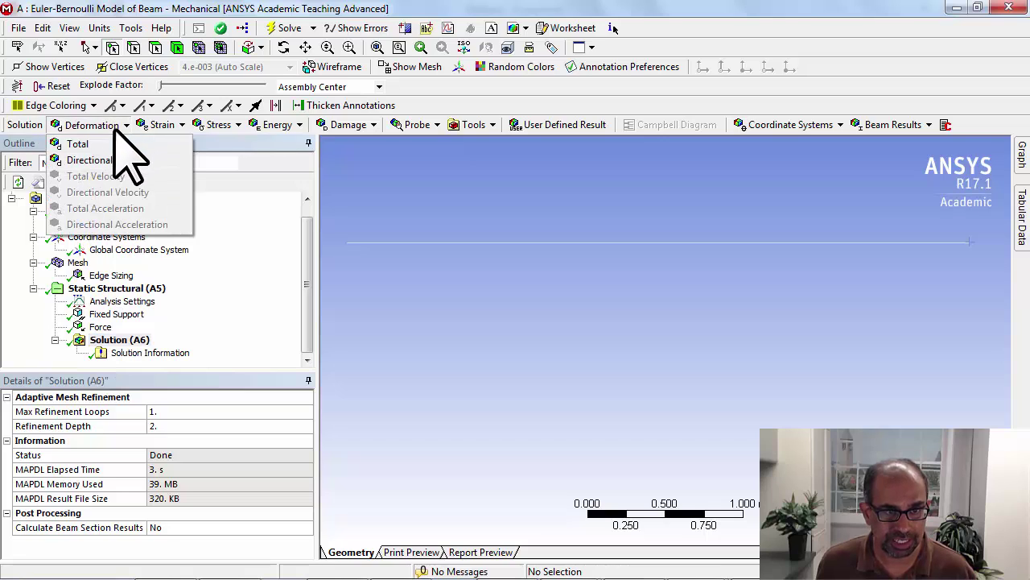
left_click(107, 147)
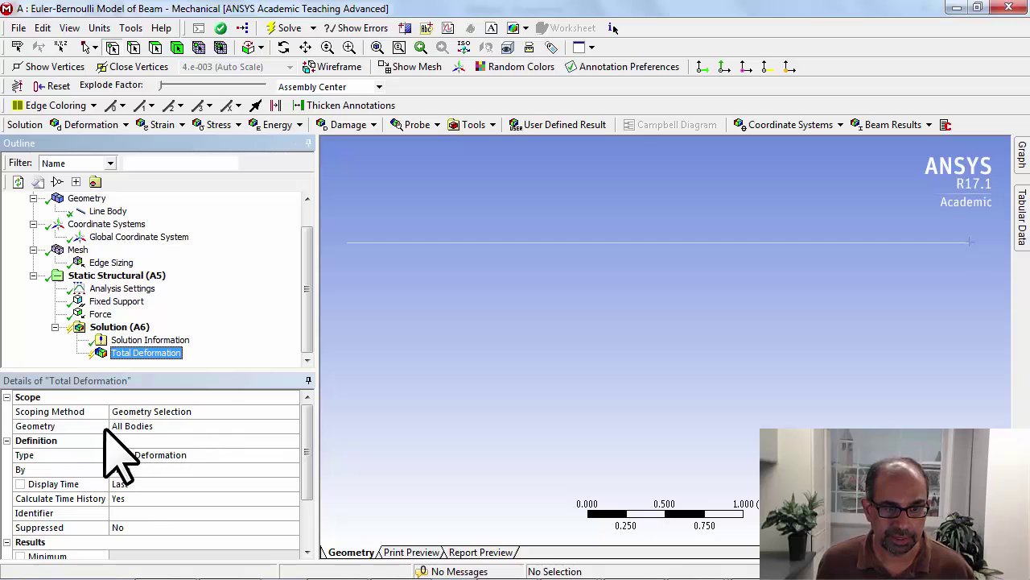
right_click(135, 353)
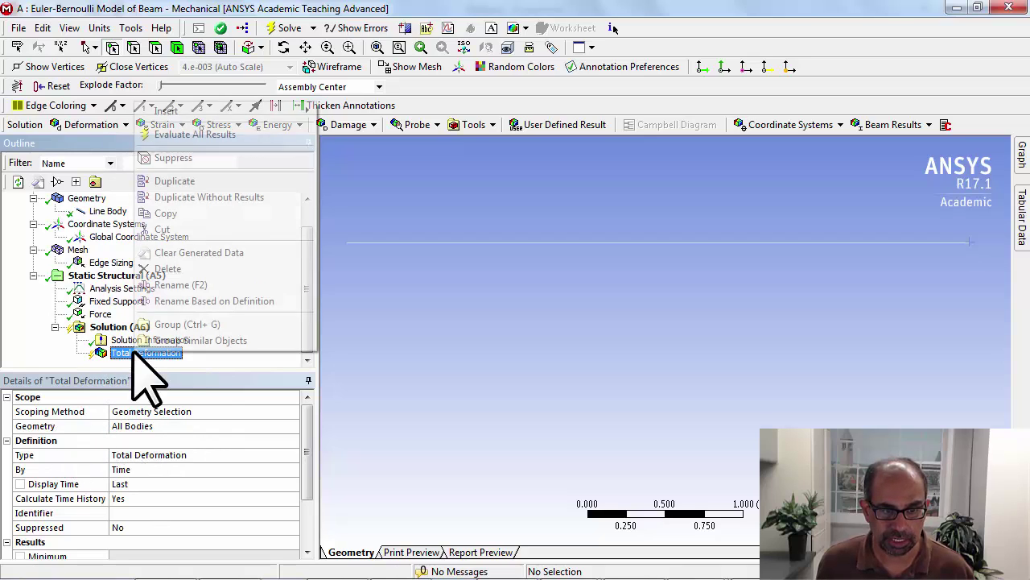
left_click(197, 135)
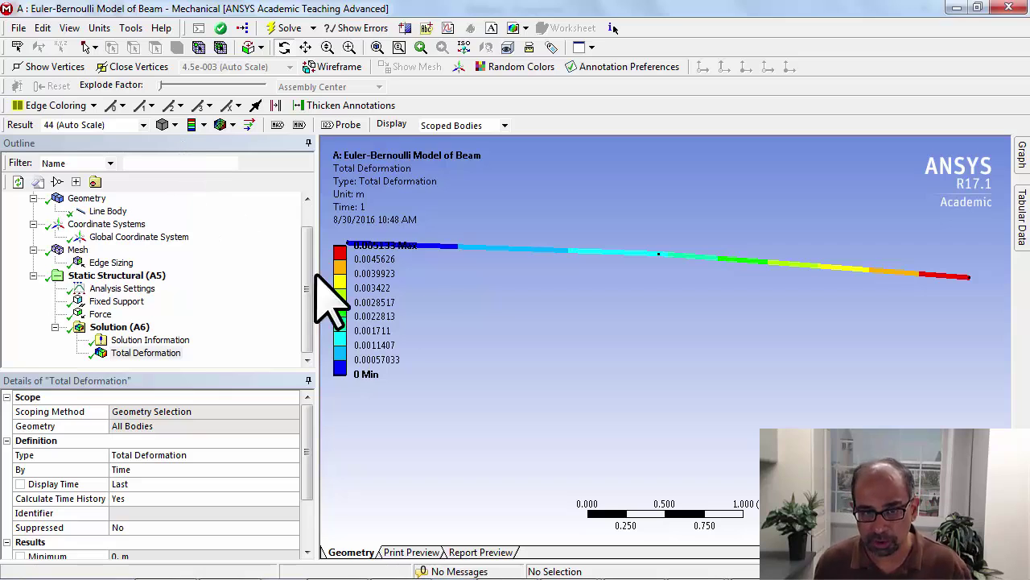
Rotate and zoom onto the beam, then turn on Show Undeformed WireFrame.
middle_click_drag(480, 366, 547, 378)
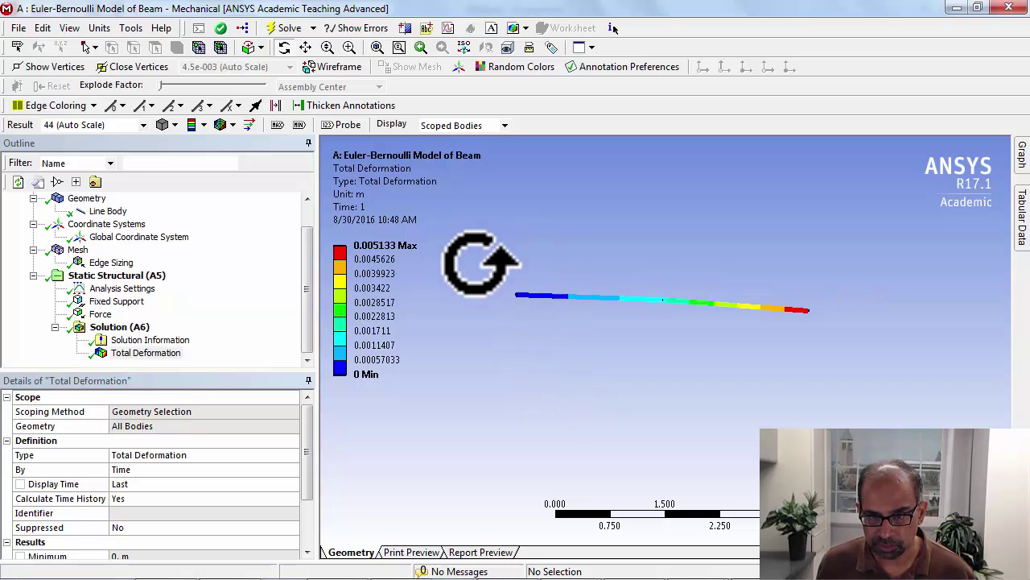
right_click_drag(475, 263, 843, 358)
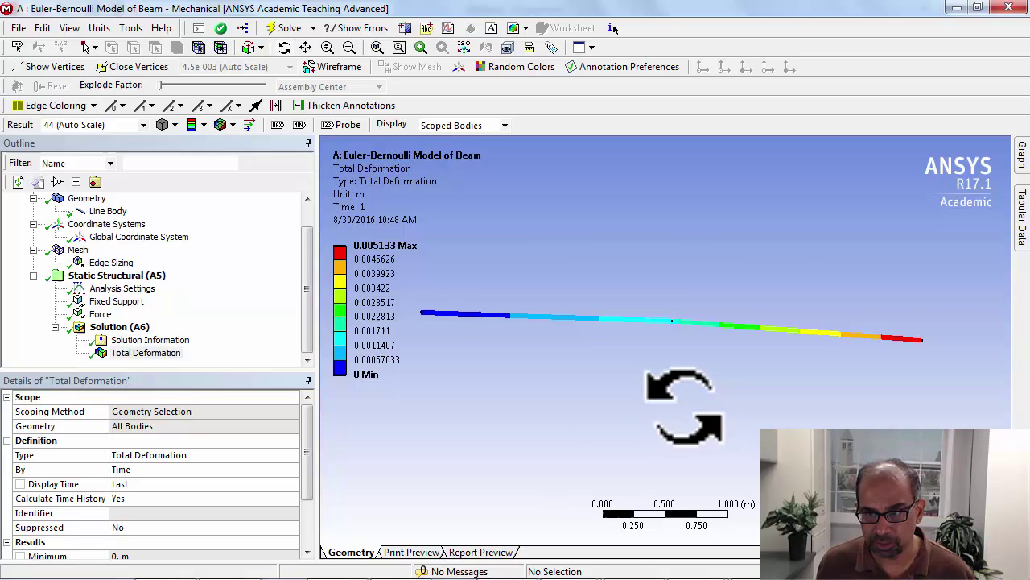
scroll(685, 405, "down", 1)
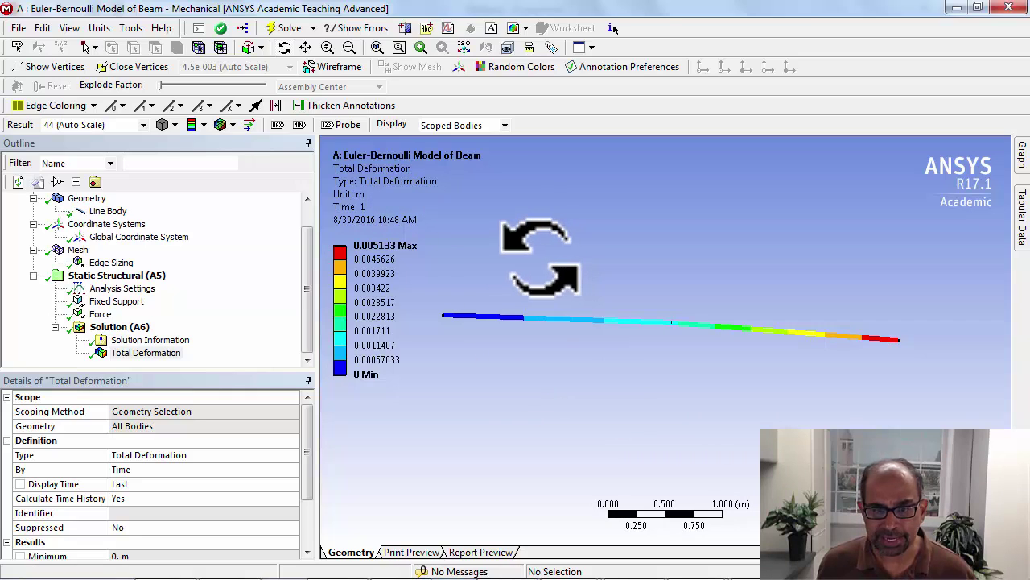
left_click(233, 125)
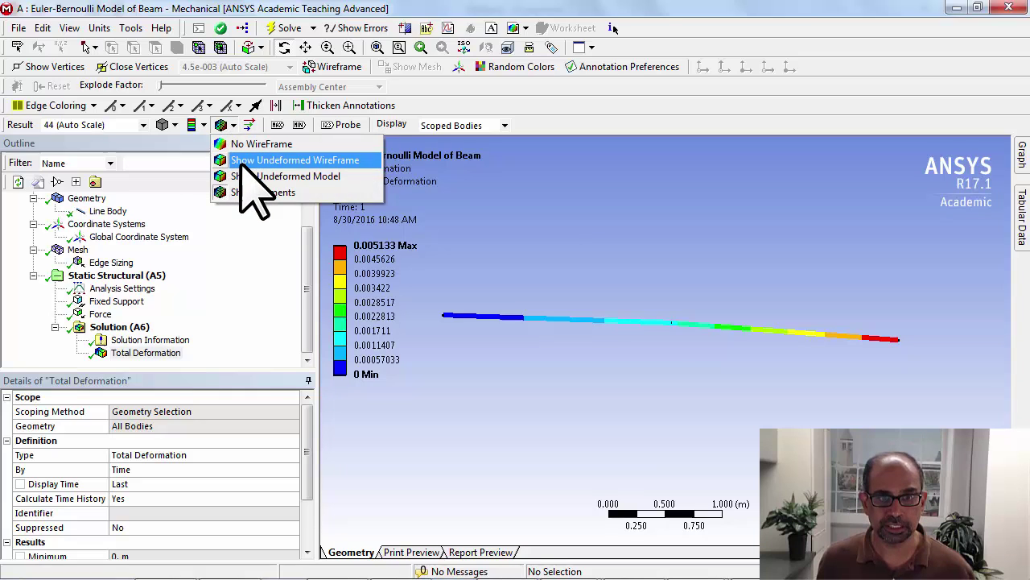
left_click(242, 160)
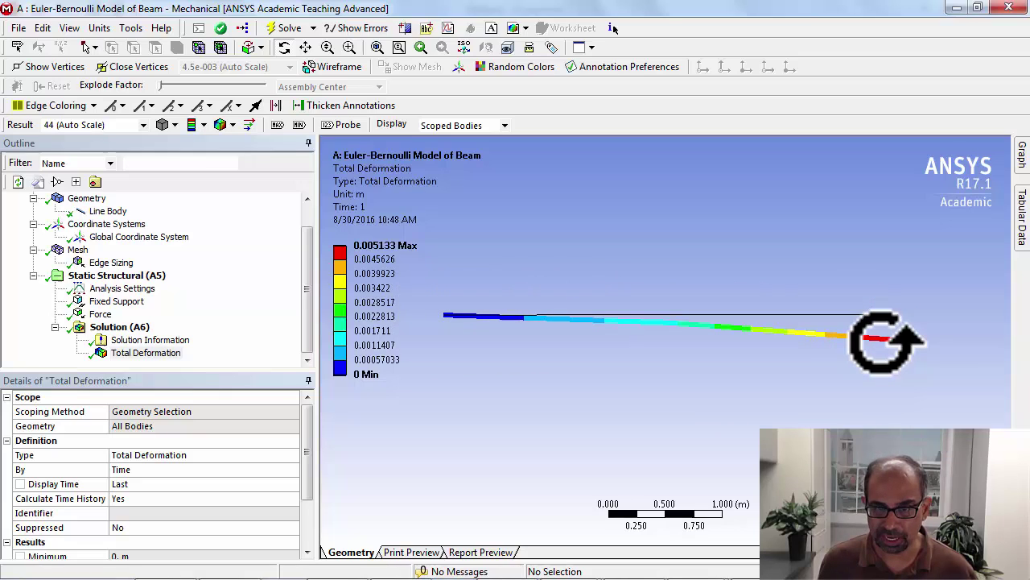
mouse_move(346, 251)
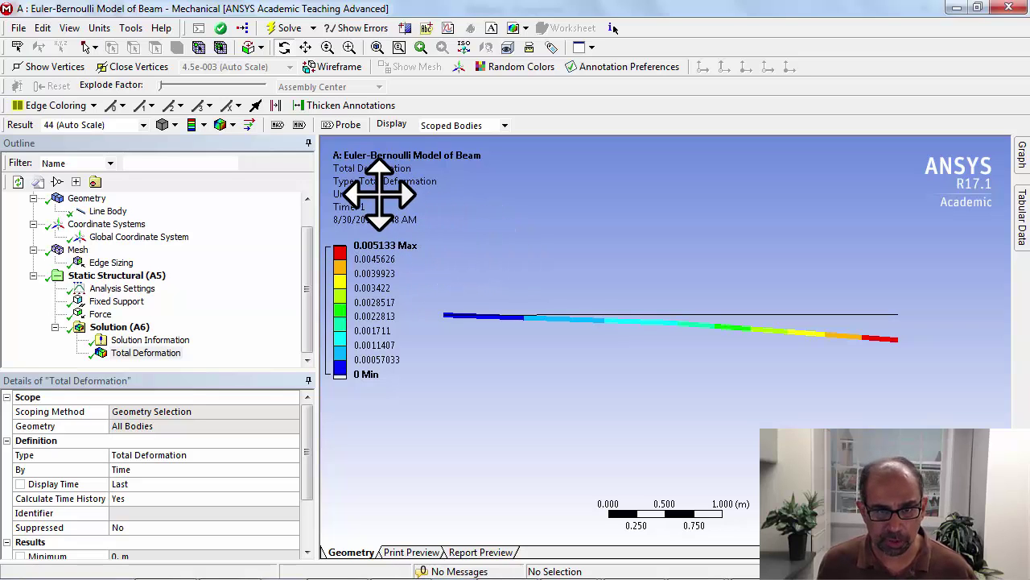
Switch units to Metric (mm, kg, N, s, mV, mA) and handwrite the hand-calculated deflection value.
left_click(100, 28)
left_click(119, 80)
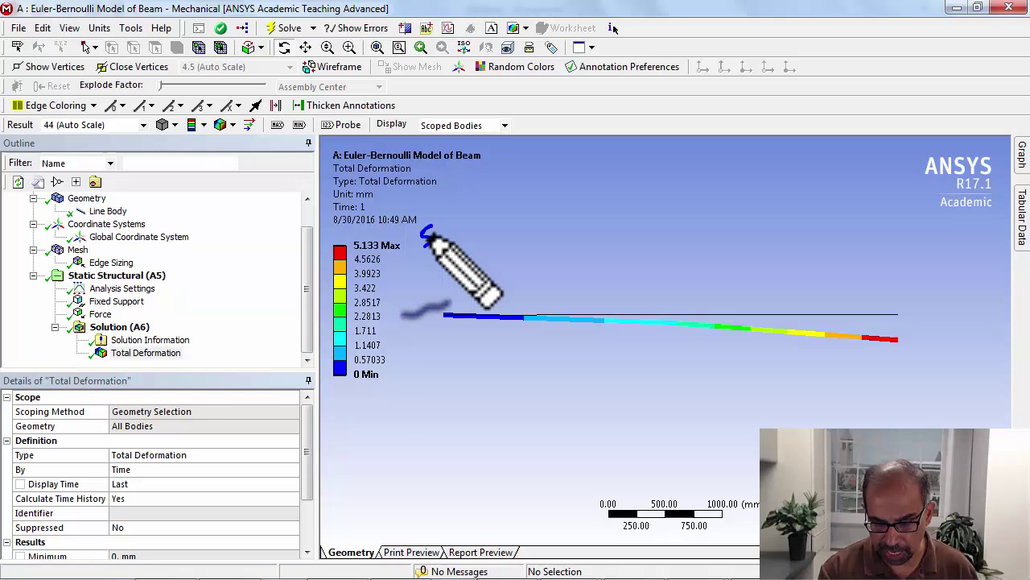
mouse_move(433, 229)
left_mouse_down()
mouse_move(420, 244)
mouse_move(449, 240)
left_mouse_up()
left_click(443, 240)
left_click_drag(456, 230, 499, 224)
Label it 'Hand calc.', draw an arrow at the beam's free end, then erase all ink.
mouse_move(429, 208)
left_mouse_down()
mouse_move(473, 201)
mouse_move(542, 180)
left_mouse_up()
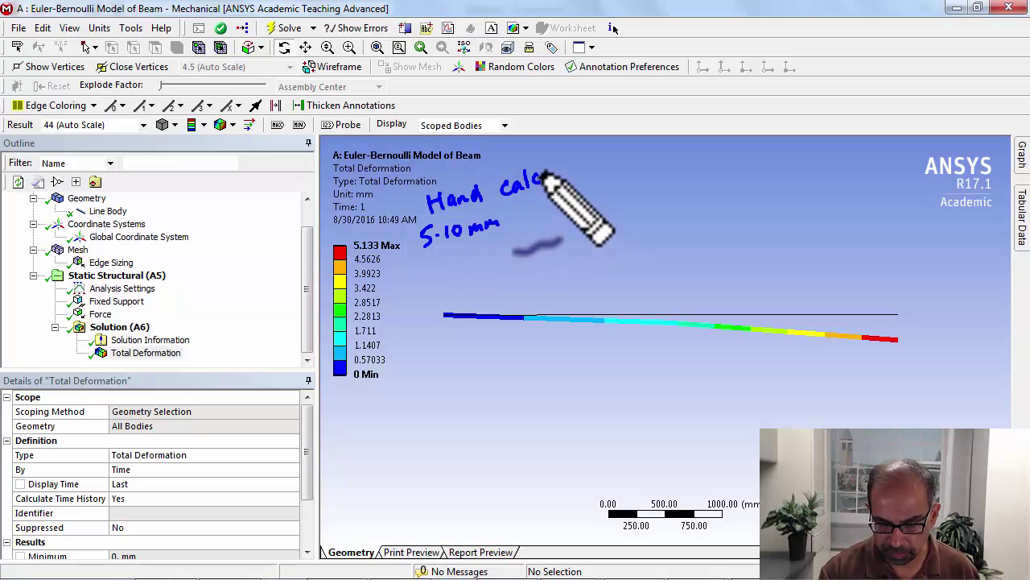
left_click(546, 180)
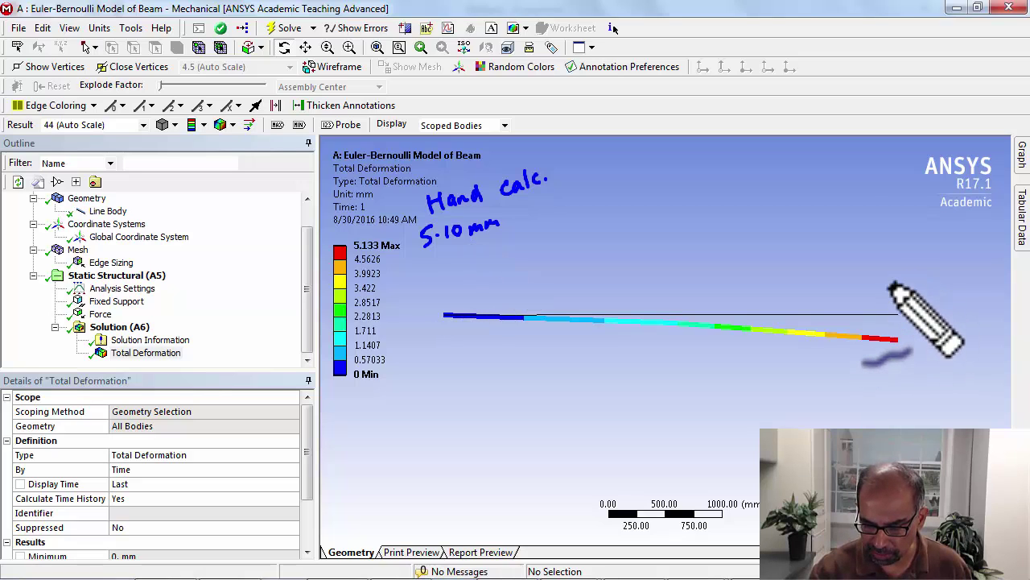
mouse_move(891, 277)
left_mouse_down()
mouse_move(895, 307)
mouse_move(903, 296)
left_mouse_up()
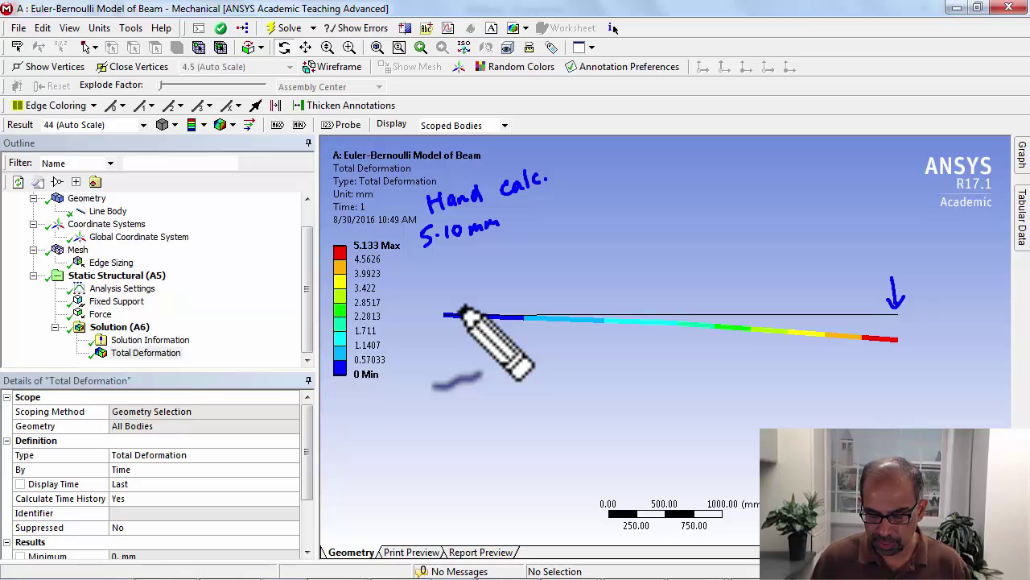
key("e")
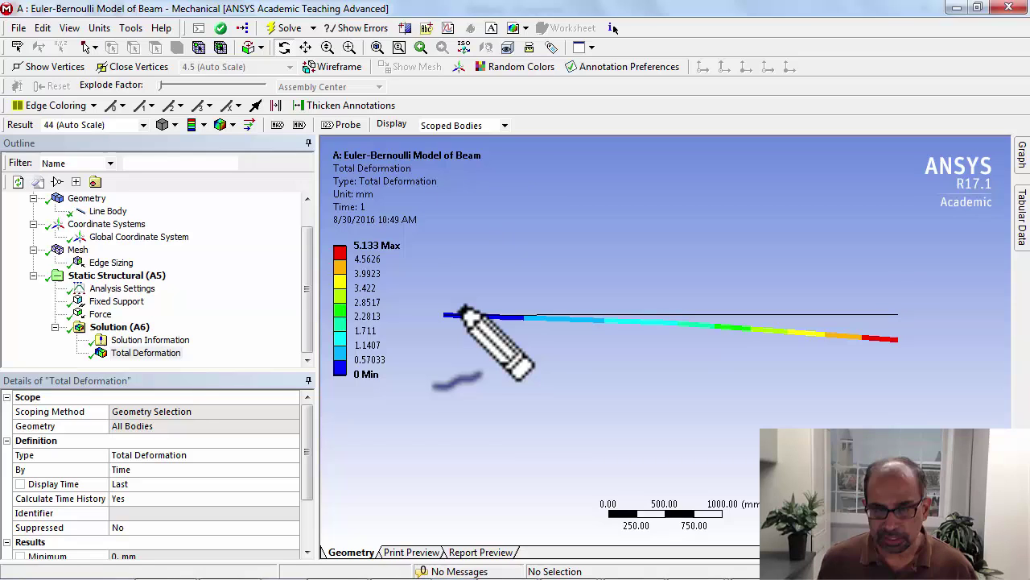
key("Escape")
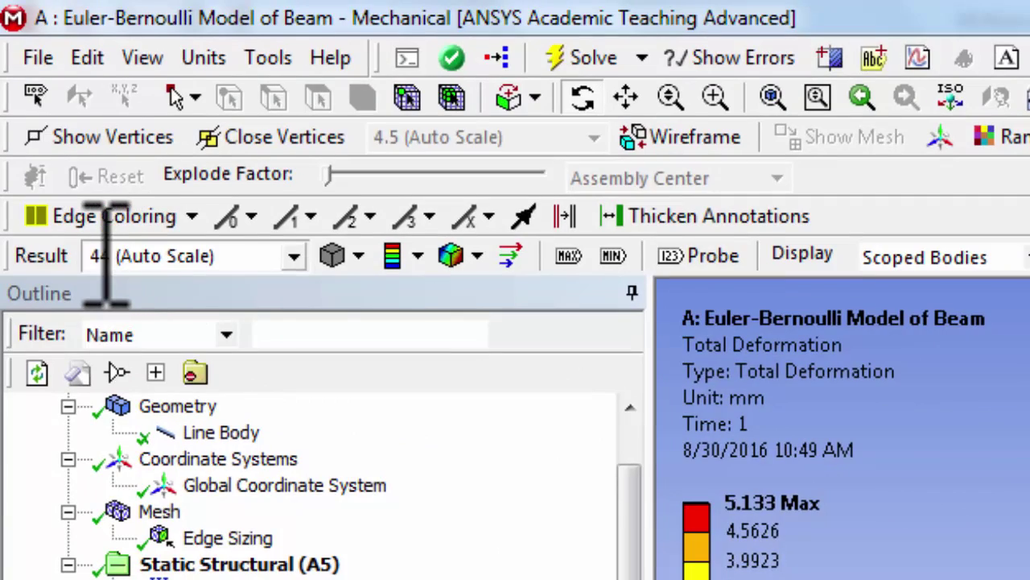
Try true scale and auto scale, then settle on the 2.2e+002 (5x Auto) deformation scale.
left_click(289, 257)
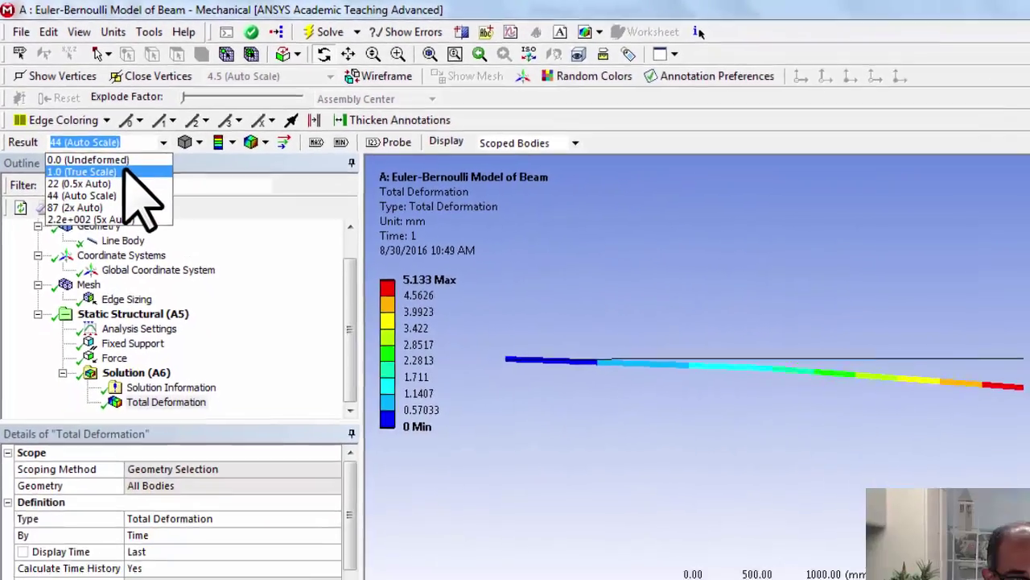
left_click(125, 172)
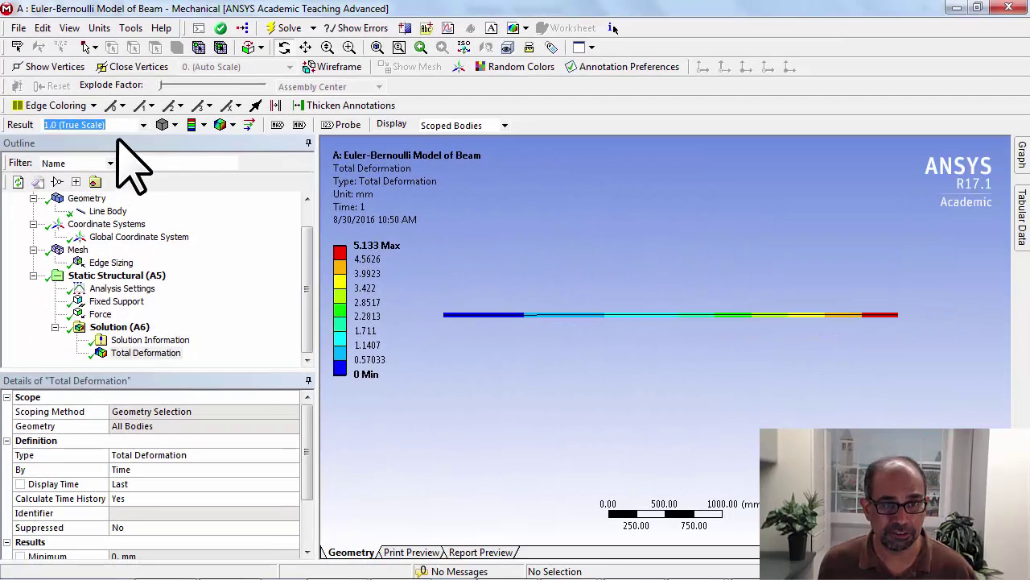
left_click(143, 124)
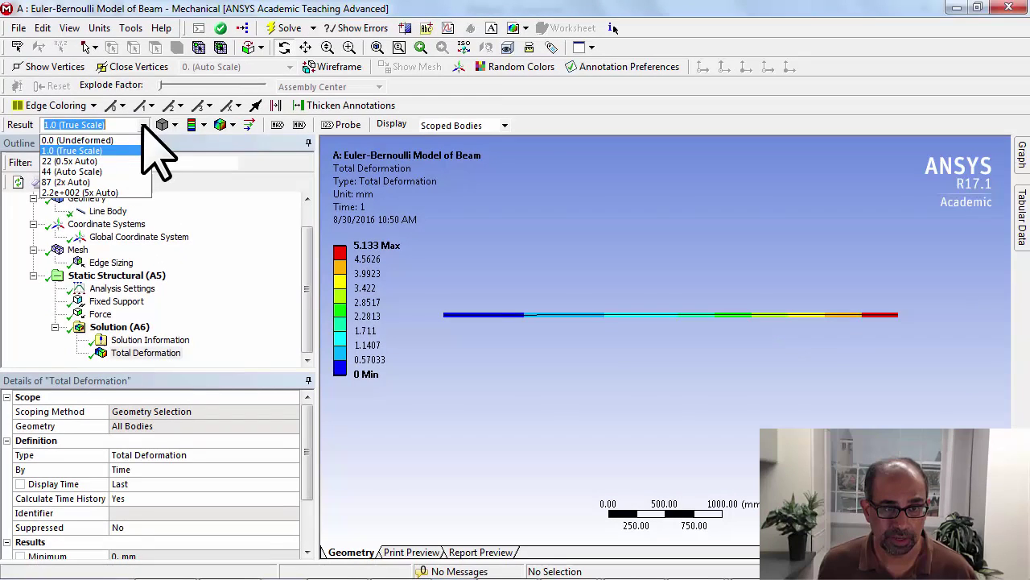
left_click(92, 170)
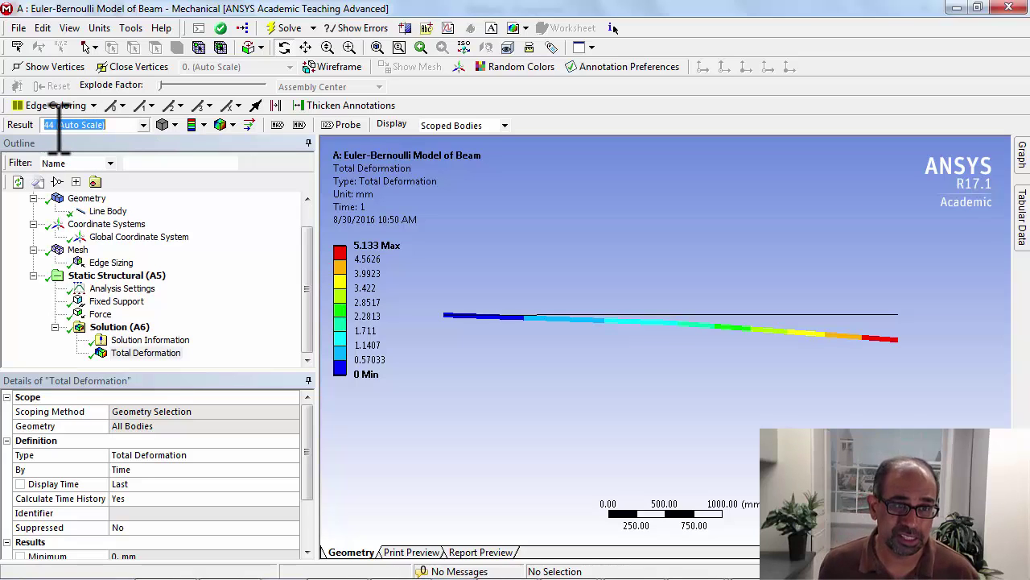
left_click(144, 124)
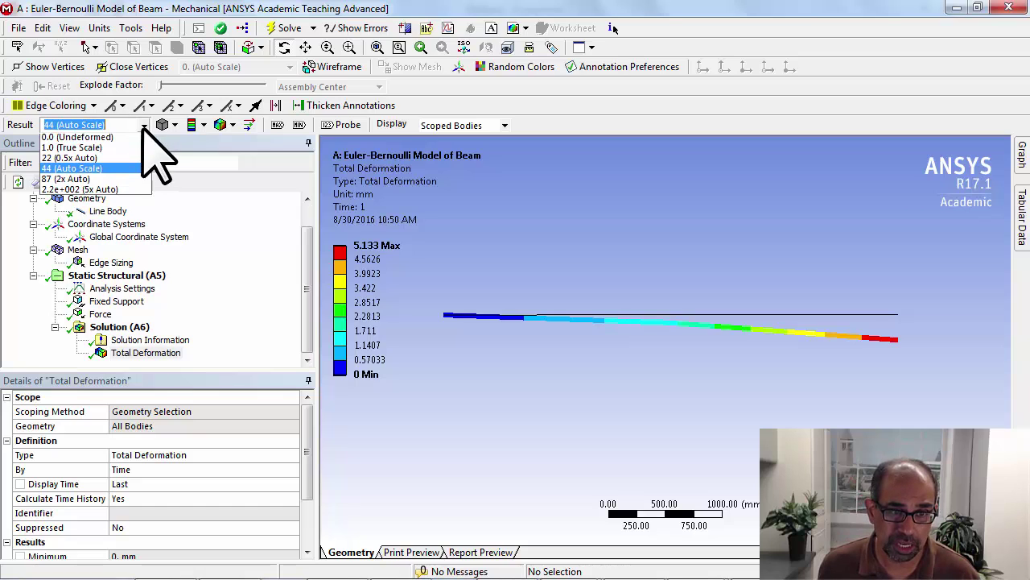
left_click(119, 194)
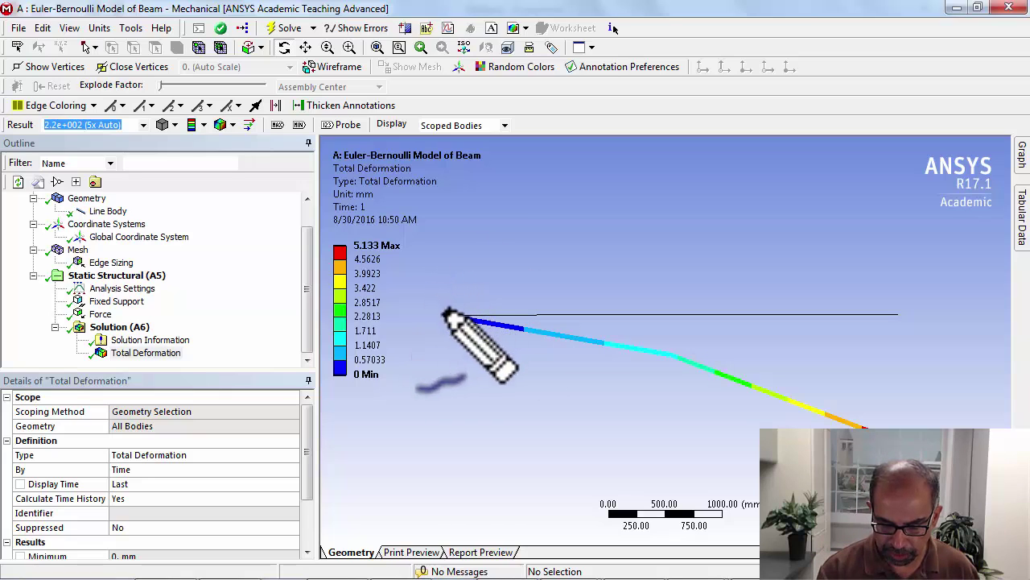
Handwrite uy1, uy2, uy3 above the nodes, a uy2 deflection arrow, and start the fixed-end uy1=0, θz1 notes.
left_click_drag(432, 285, 464, 299)
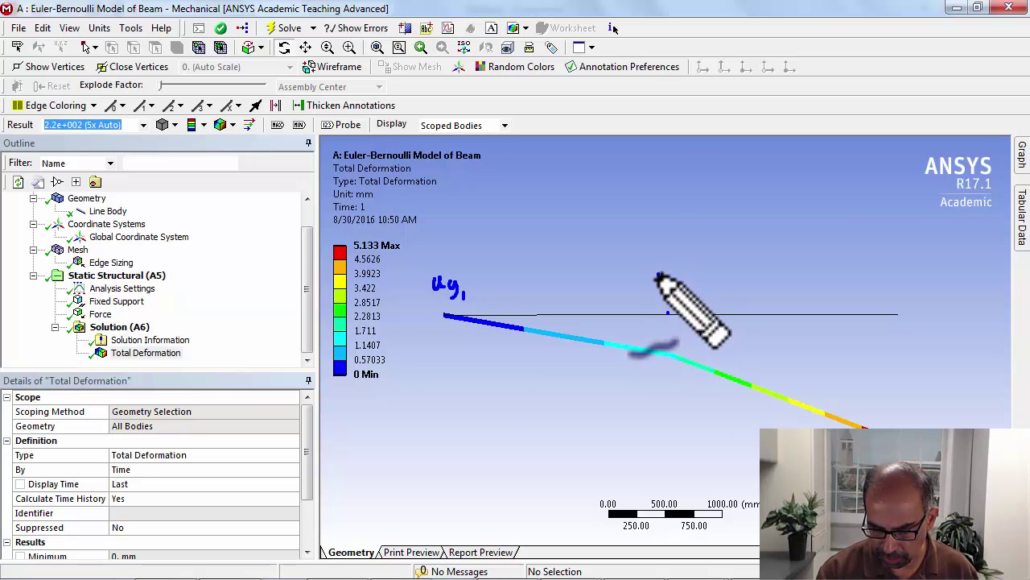
left_click_drag(659, 276, 694, 288)
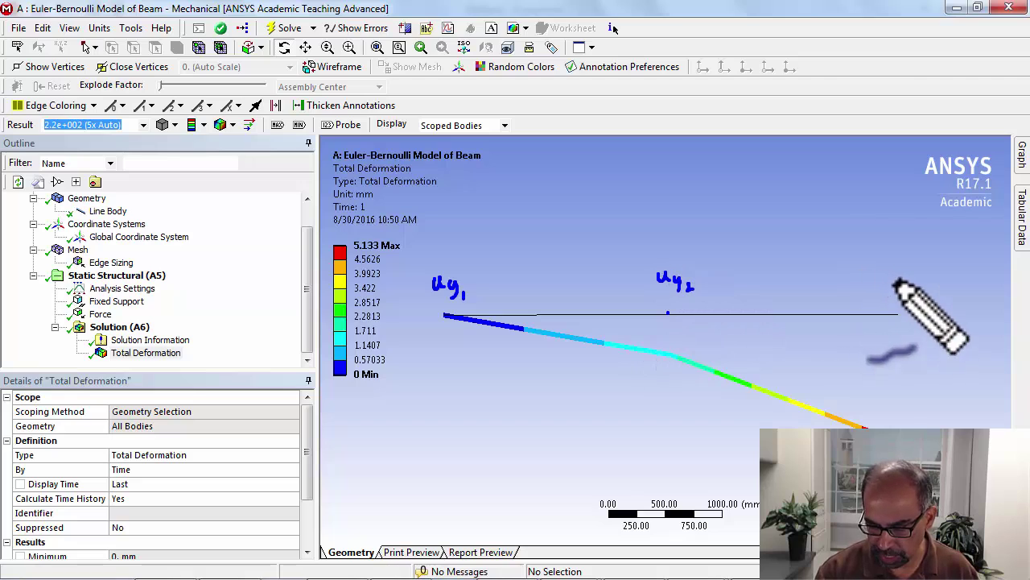
left_click_drag(885, 271, 923, 294)
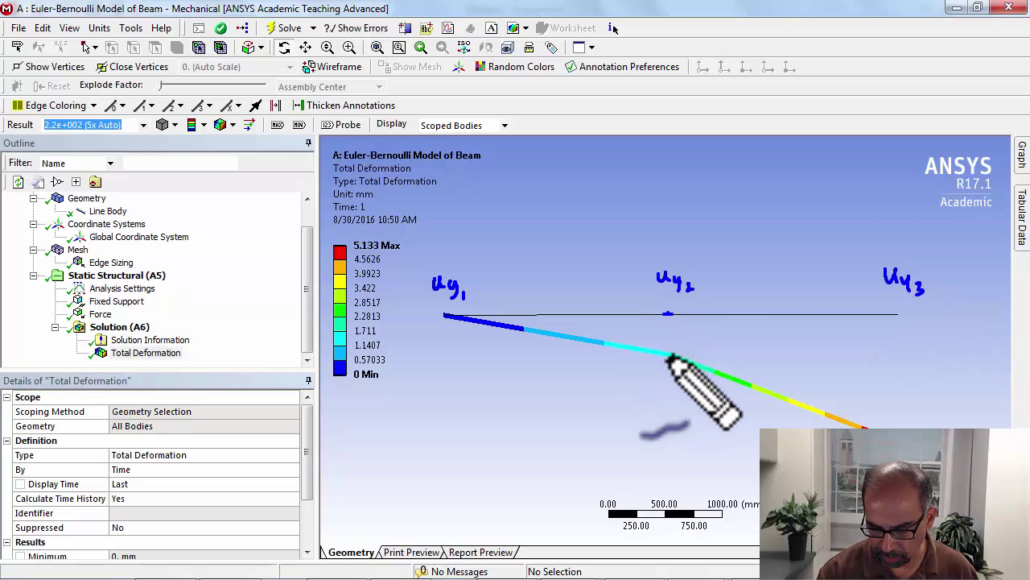
mouse_move(670, 358)
left_mouse_down()
mouse_move(664, 322)
mouse_move(670, 352)
mouse_move(689, 325)
mouse_move(724, 344)
left_mouse_up()
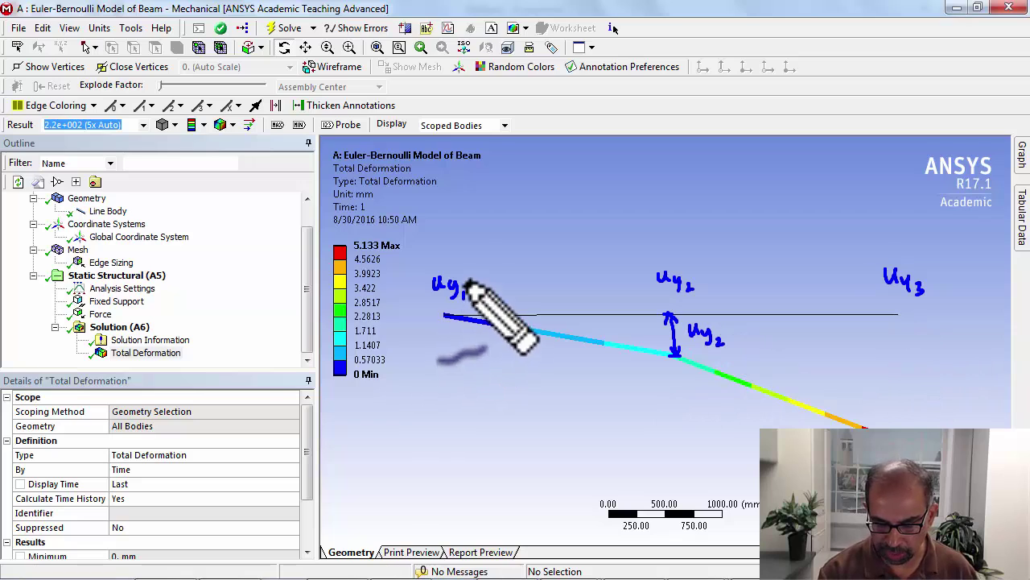
left_click_drag(483, 280, 491, 272)
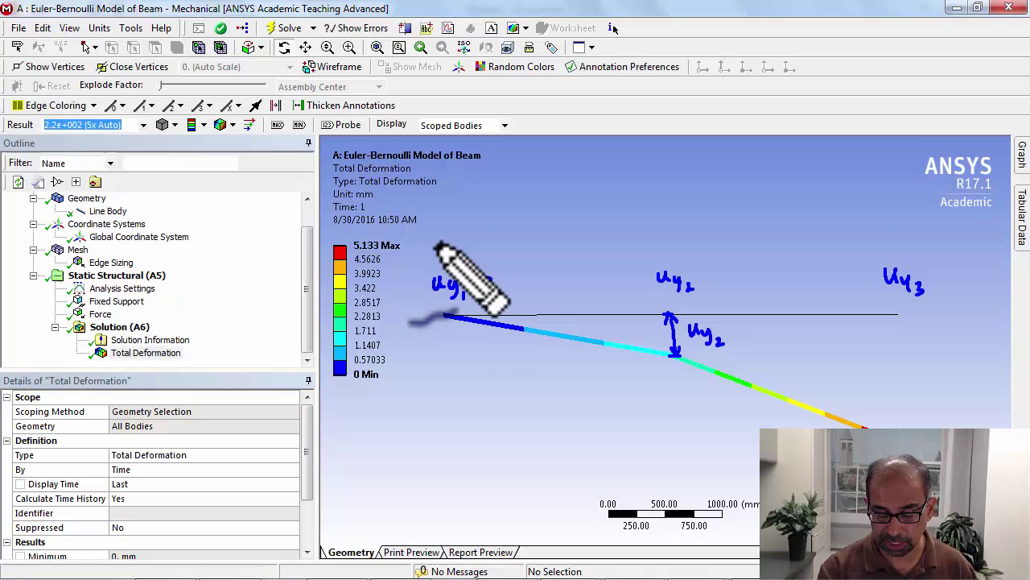
mouse_move(433, 233)
left_mouse_down()
mouse_move(459, 257)
mouse_move(468, 232)
mouse_move(548, 229)
mouse_move(527, 249)
mouse_move(542, 263)
mouse_move(511, 209)
mouse_move(537, 231)
mouse_move(550, 202)
mouse_move(570, 266)
left_mouse_up()
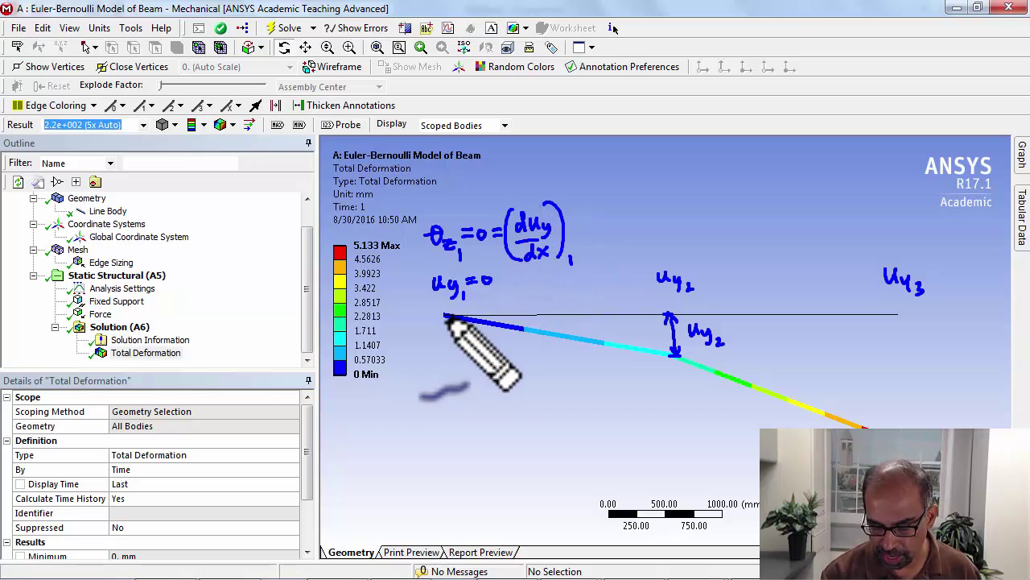
Sketch the zero-slope tangent at the fixed end and complete the θz1=0=(duy/dx)1 and uy1=0 notes.
left_click_drag(440, 315, 580, 322)
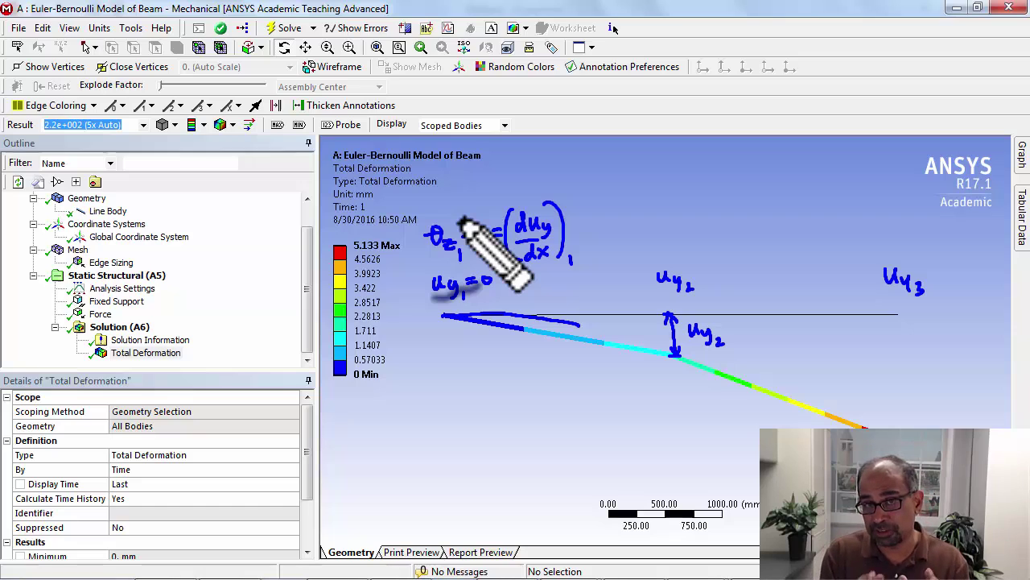
left_click_drag(460, 222, 487, 235)
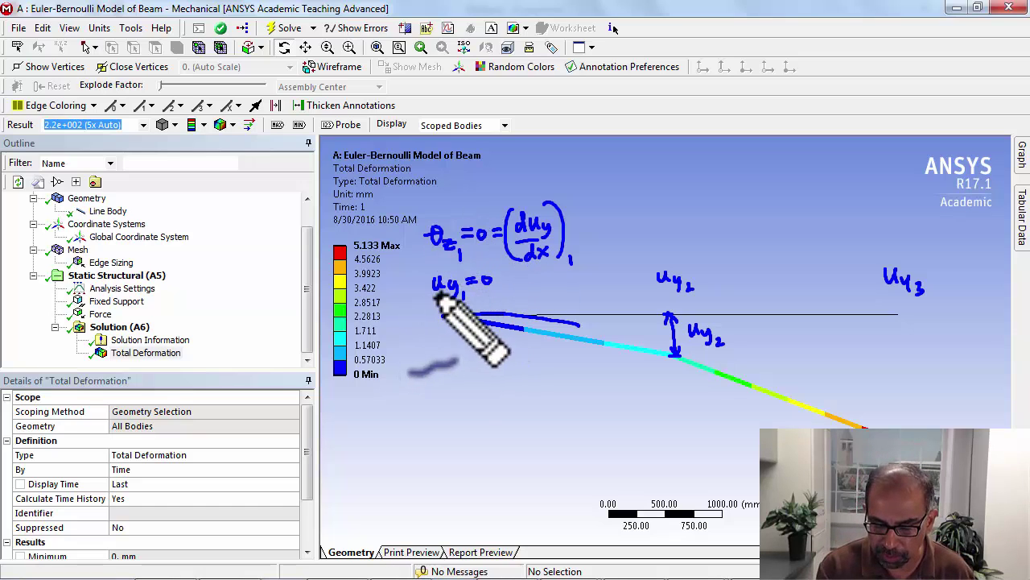
left_click_drag(441, 369, 486, 354)
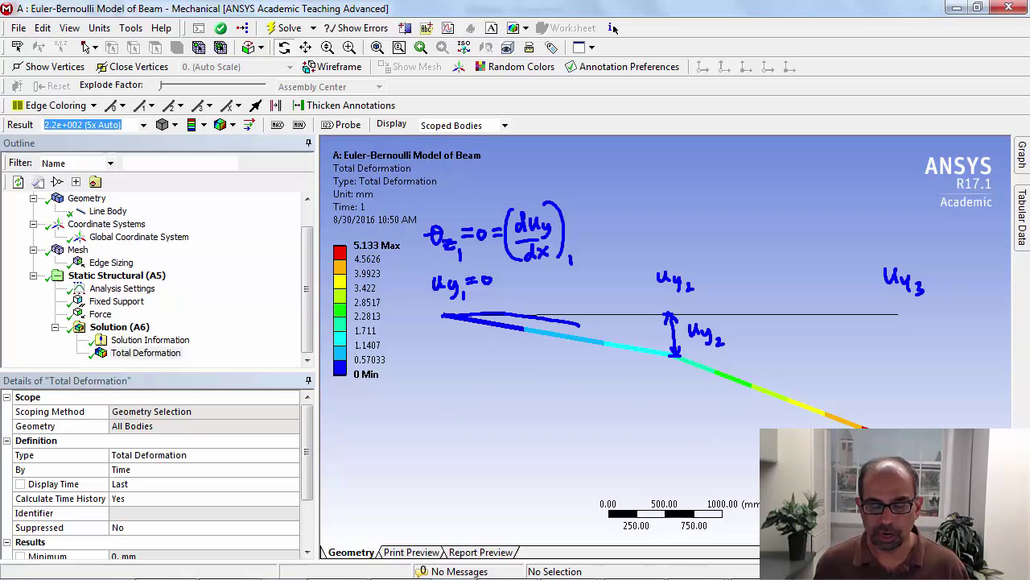
Clear the ink and turn on Thick Shells and Beams, orbiting to see the beam in 3D.
key("Escape")
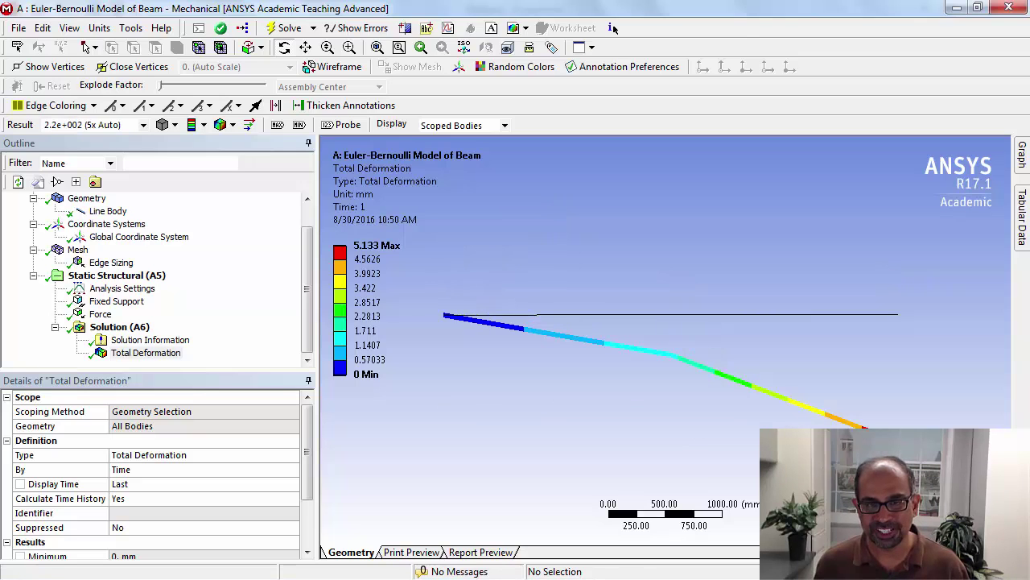
left_click(71, 28)
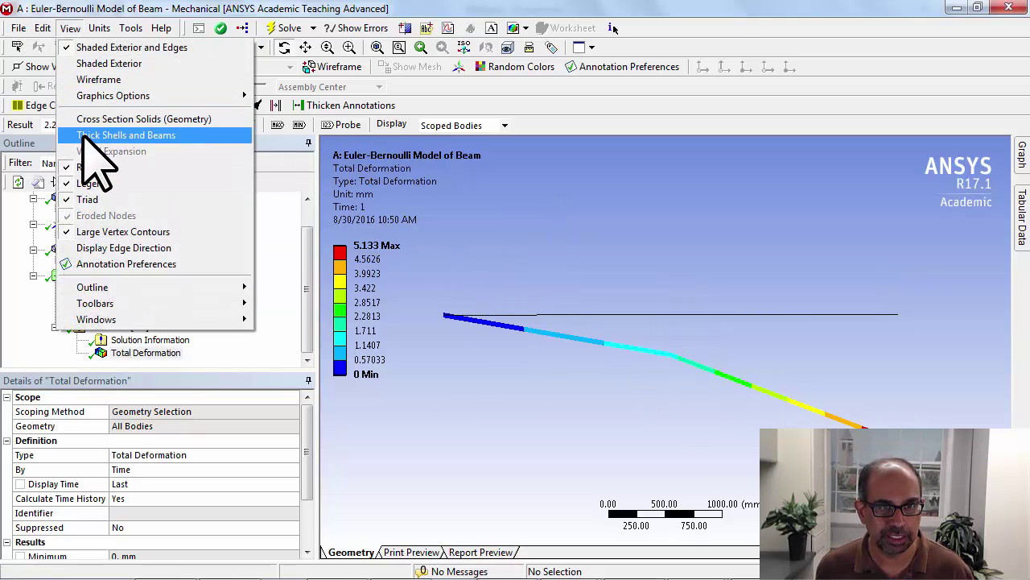
left_click(120, 134)
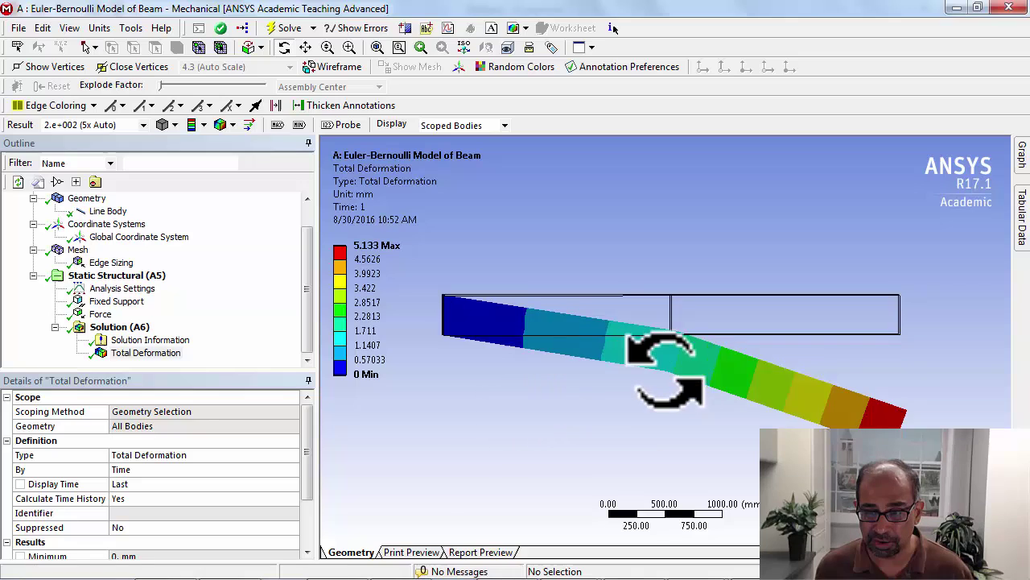
left_click_drag(672, 369, 616, 385)
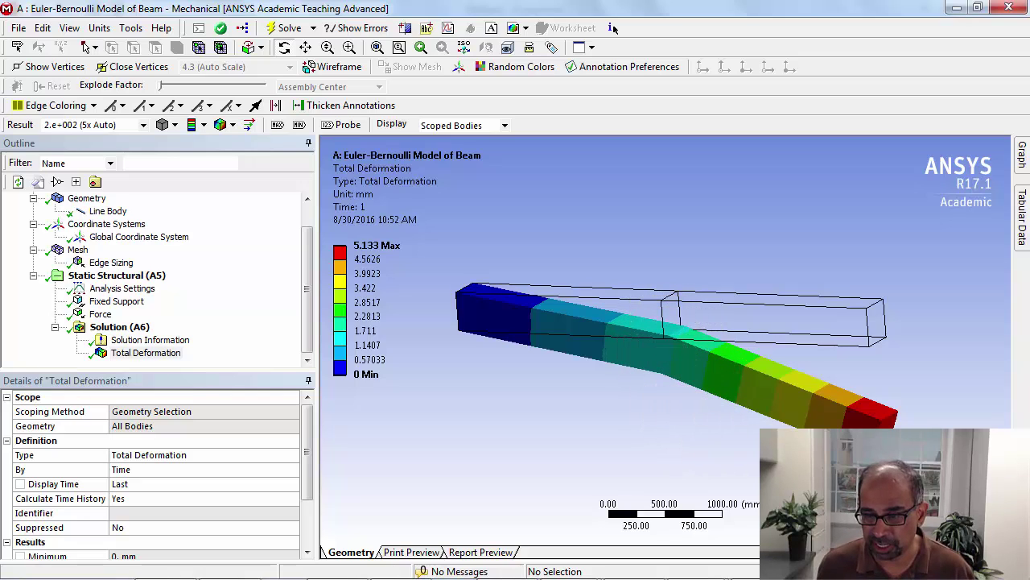
Reset to the front view, zoom out and switch Thick Shells and Beams back off.
left_click(961, 515)
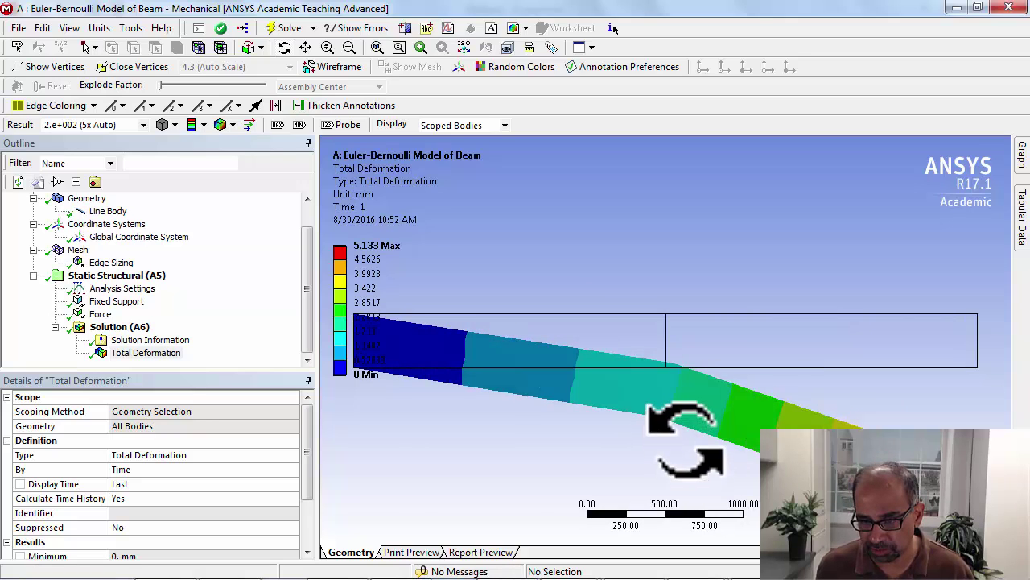
scroll(690, 437, "down", 2)
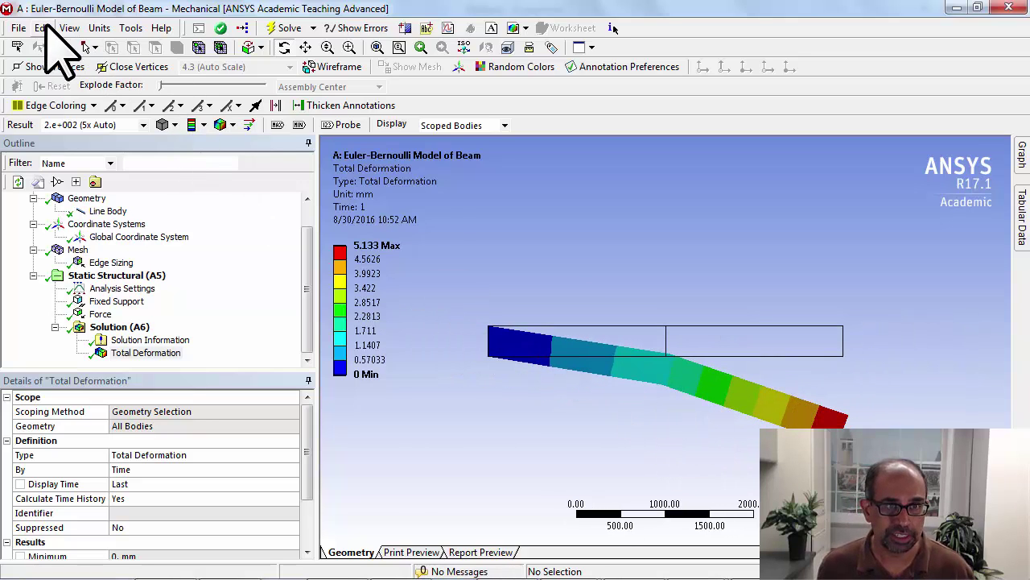
left_click(70, 29)
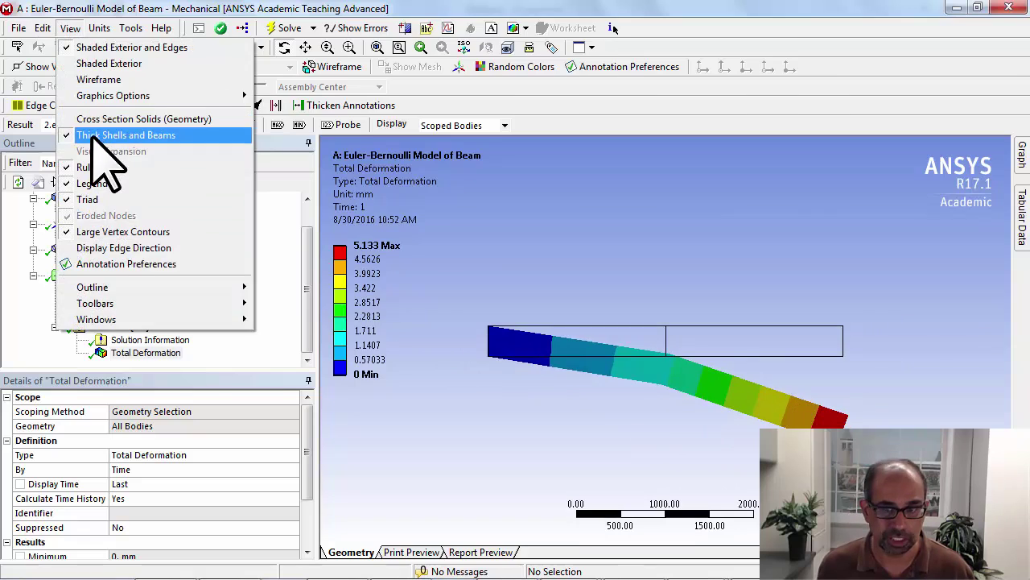
left_click(97, 135)
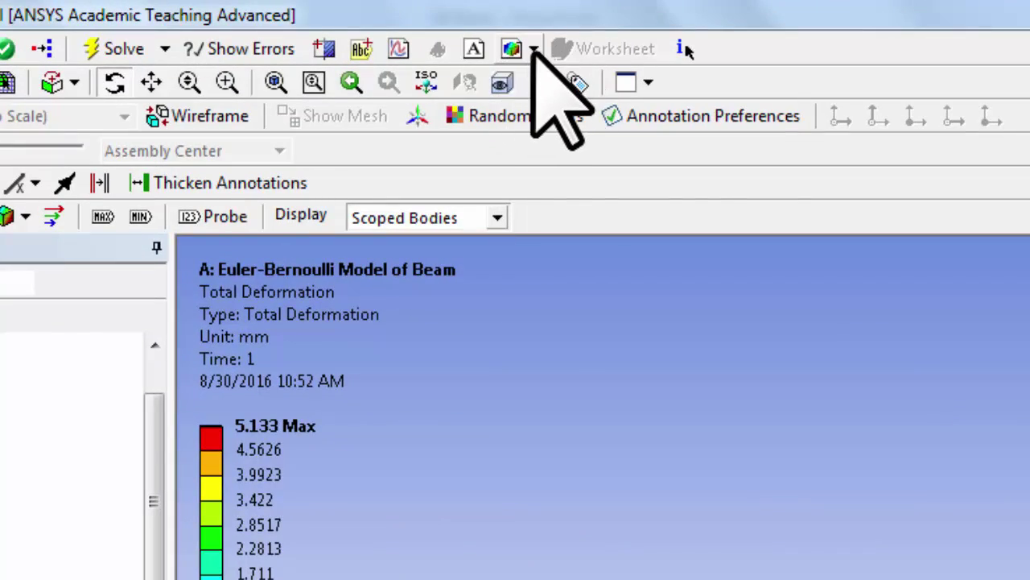
Expand the image toolbar dropdown to reveal Image to File and Image To Clipboard.
left_click(534, 49)
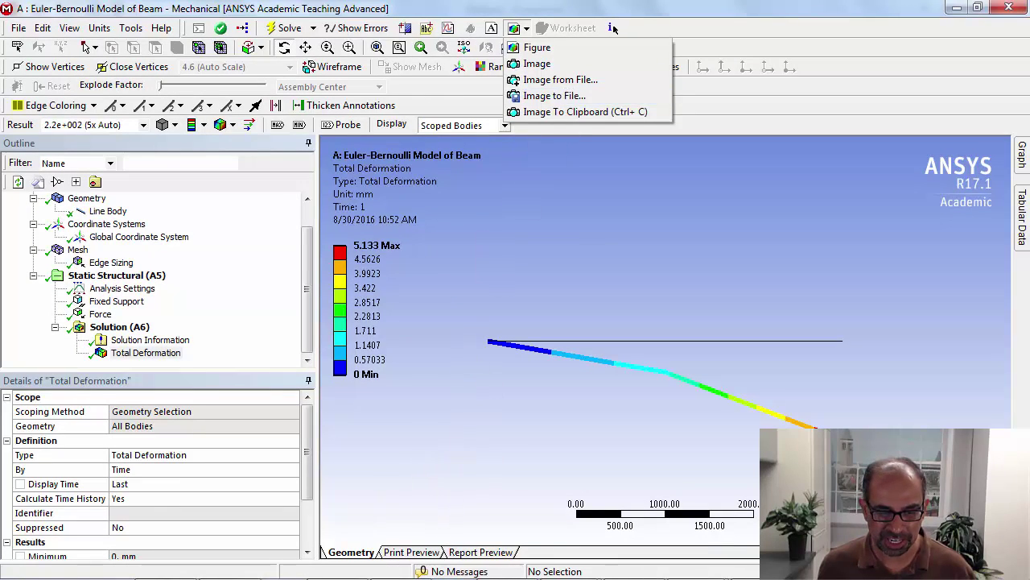
Launch Snipping Tool, capture the beam's Total Deformation plot area, and close the snip window.
left_click(21, 564)
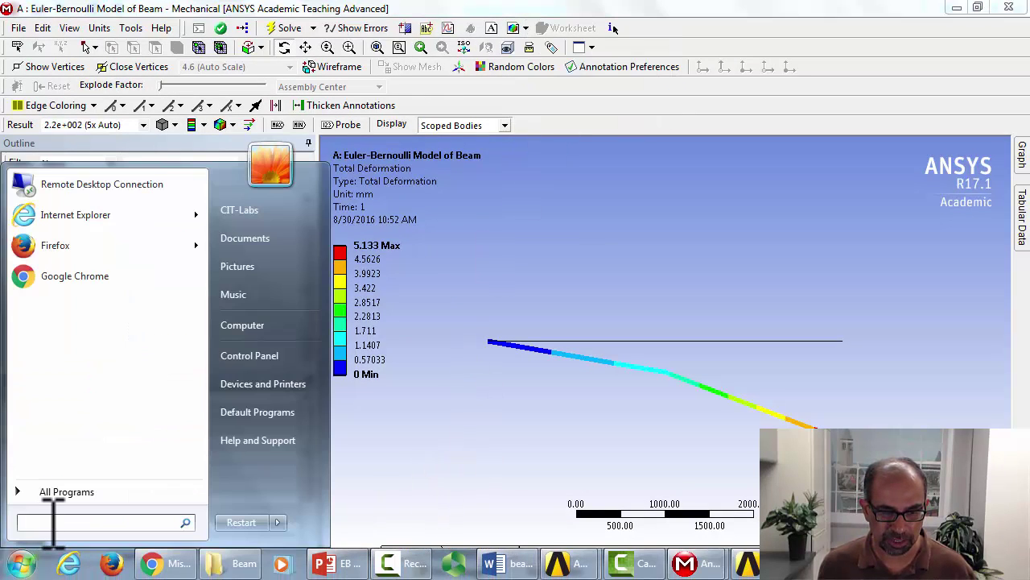
type("snipp")
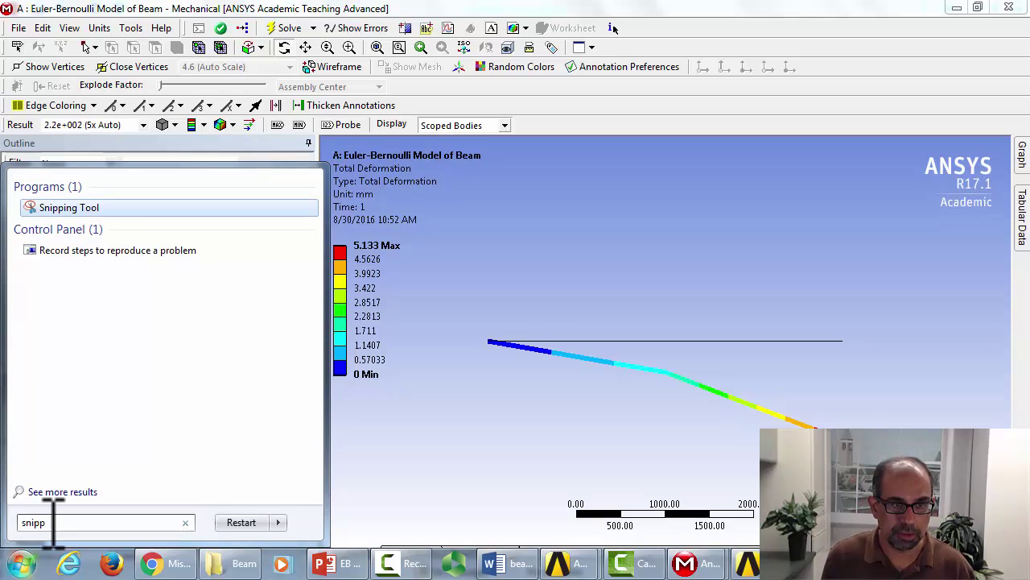
key("Return")
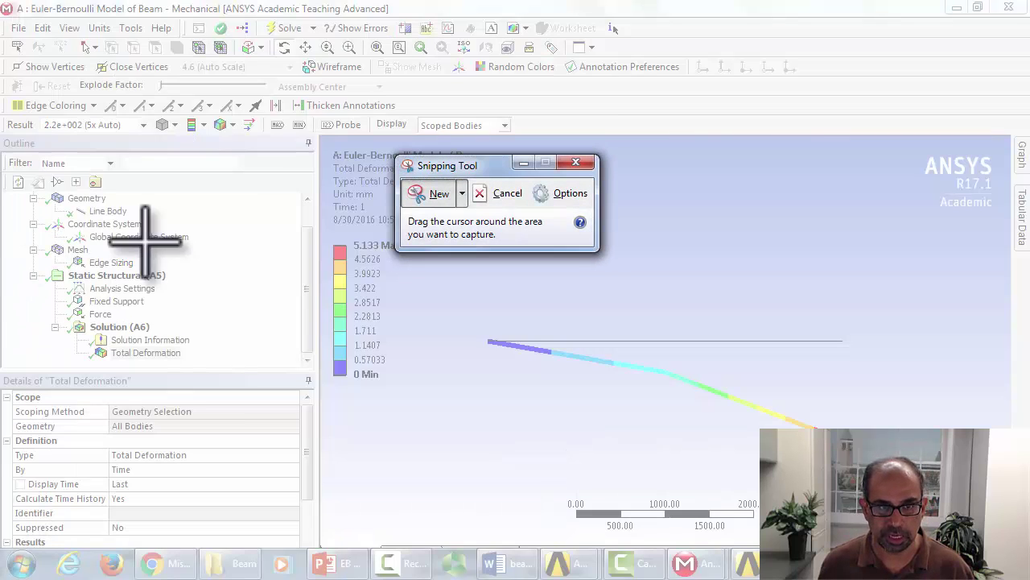
left_click_drag(325, 137, 955, 465)
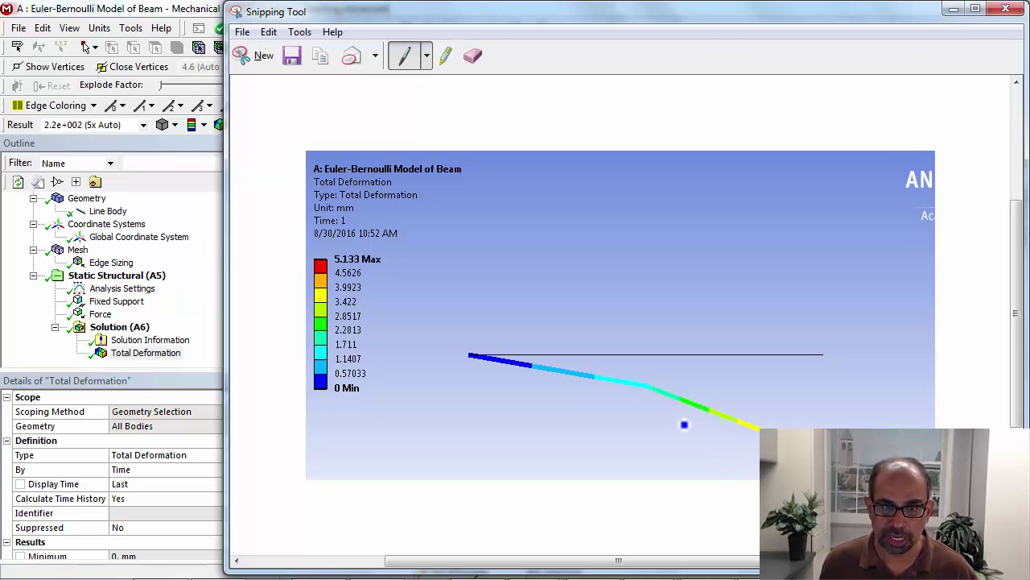
left_click(1009, 10)
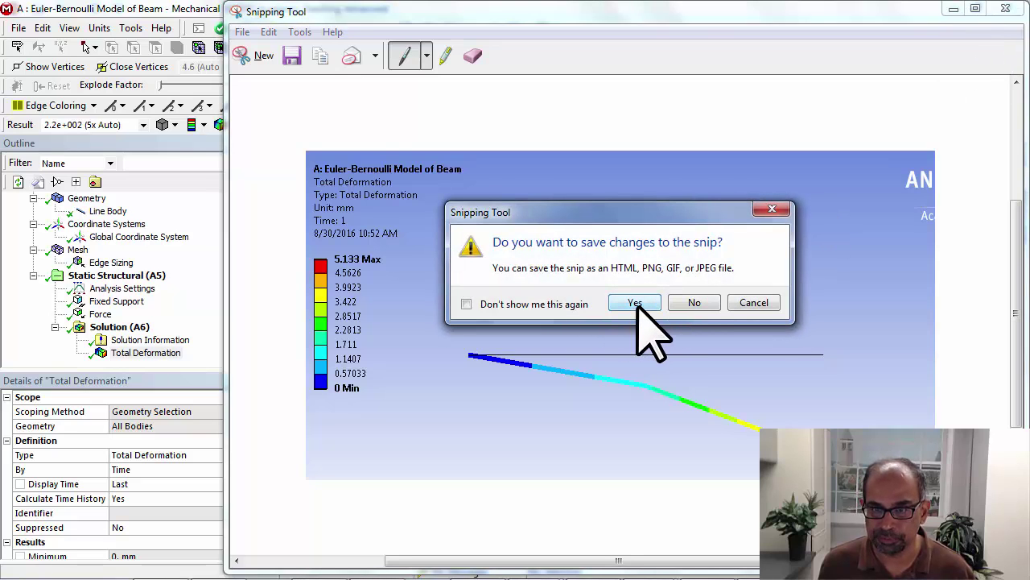
Decline saving the snip, closing Snipping Tool to reveal the 5.133 mm deformation plot.
left_click(689, 302)
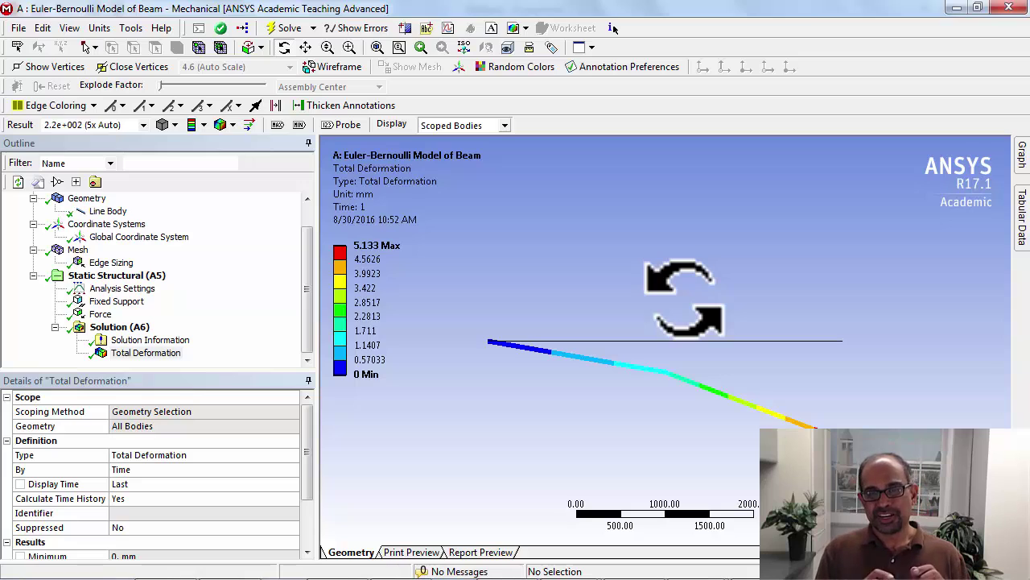